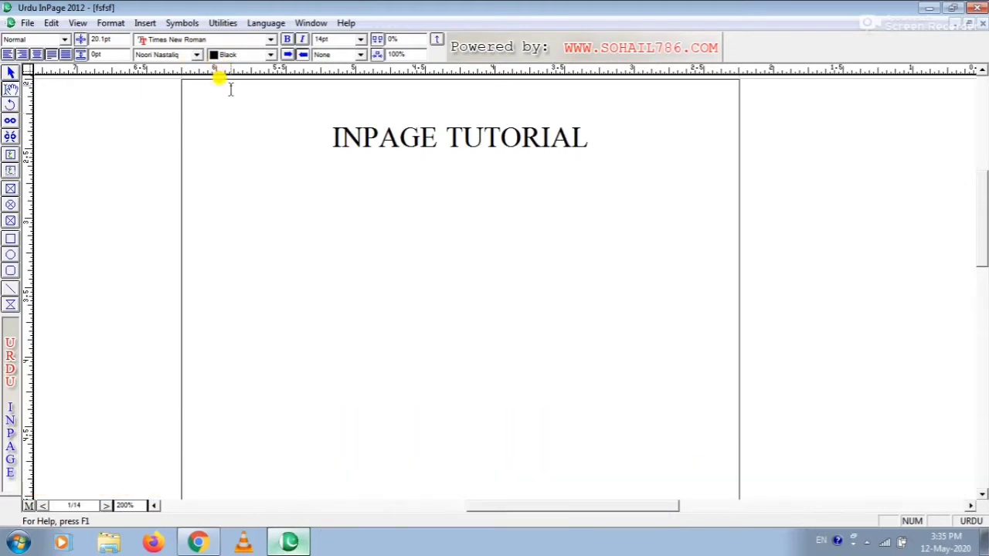
{"action": "left_click", "coordinate": [222, 23]}
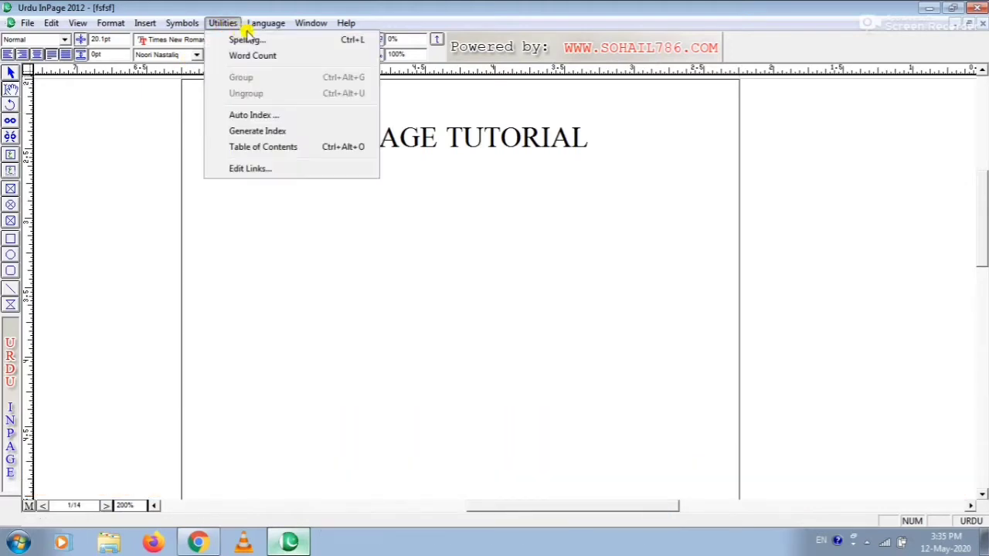
{"action": "mouse_move", "coordinate": [265, 25]}
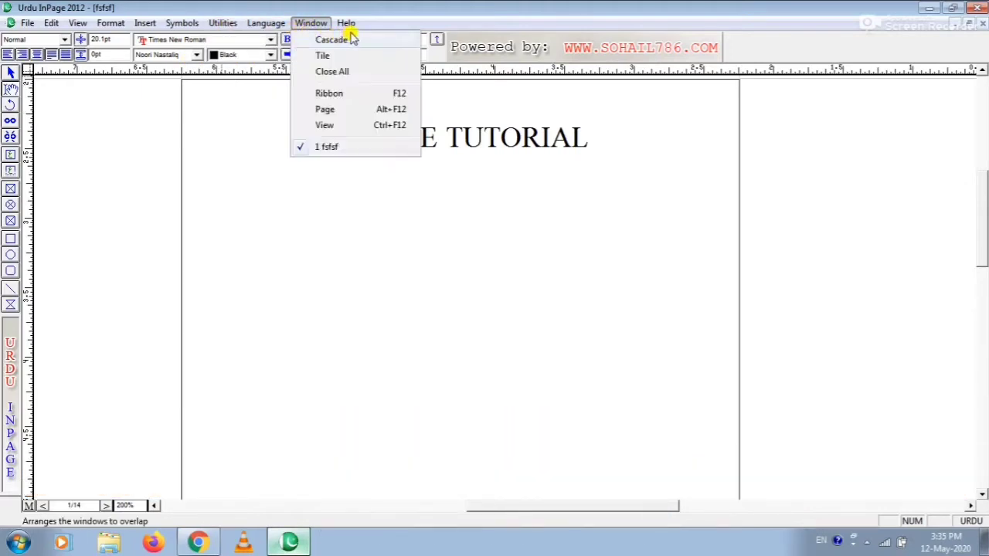
{"action": "mouse_move", "coordinate": [349, 25]}
{"action": "mouse_move", "coordinate": [225, 23]}
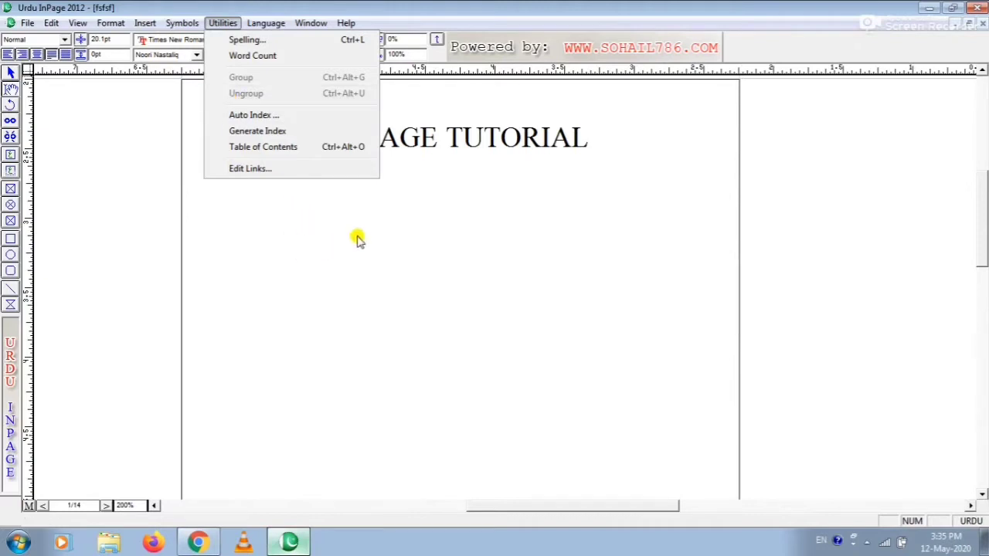
{"action": "left_click", "coordinate": [531, 292]}
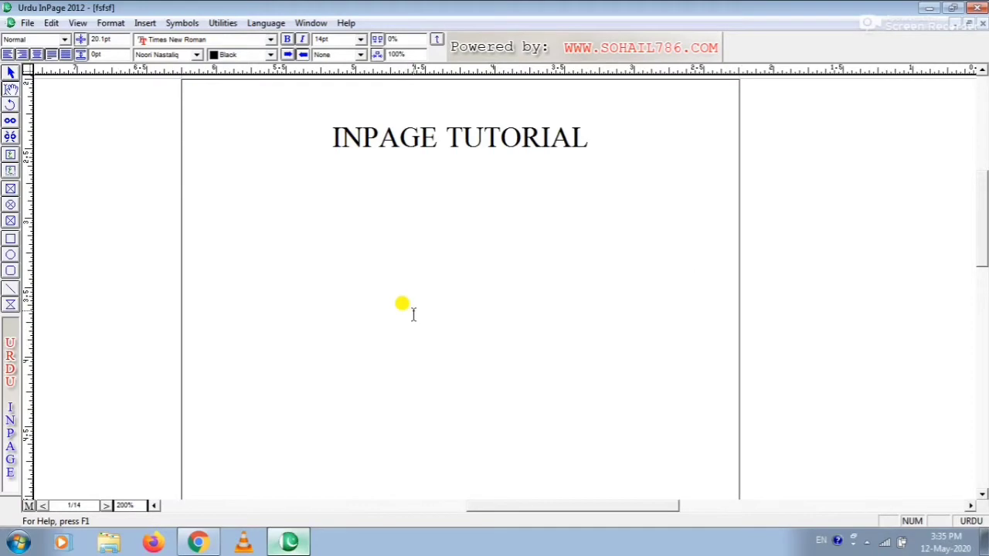
{"action": "key", "text": "Return"}
{"action": "key", "text": "ctrl+v"}
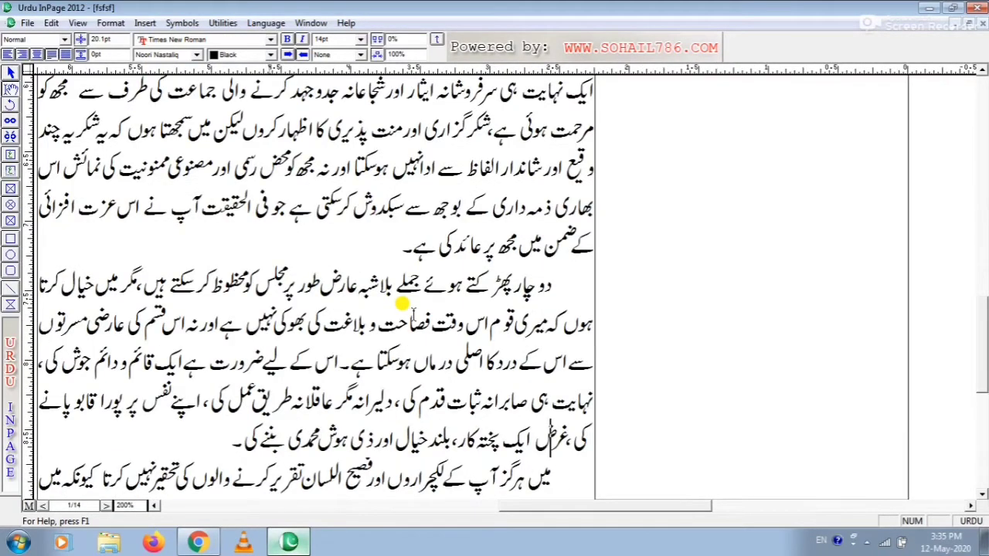
{"action": "key", "text": "ctrl+z"}
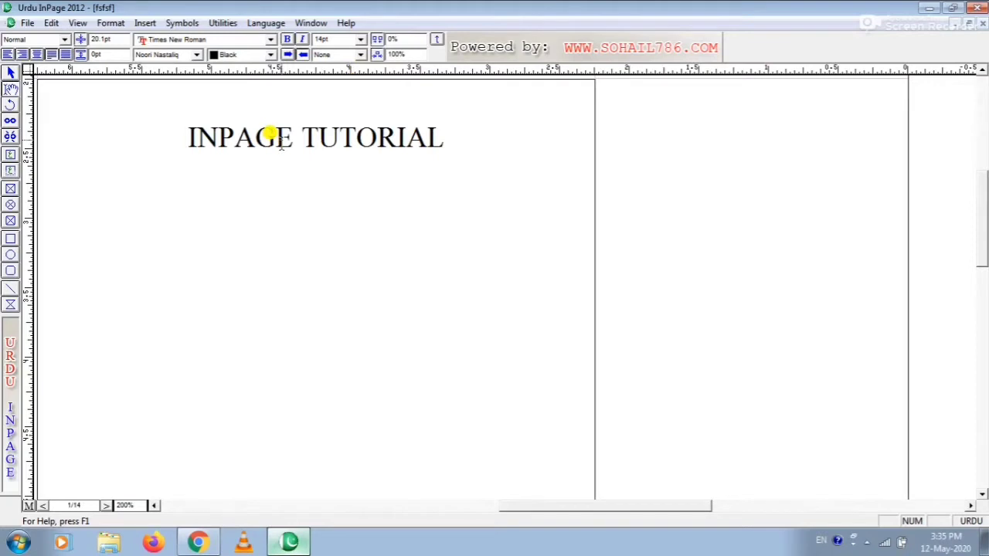
Step: Check the document's word count statistics, moving the results window onto the page, and close it
{"action": "left_click", "coordinate": [217, 23]}
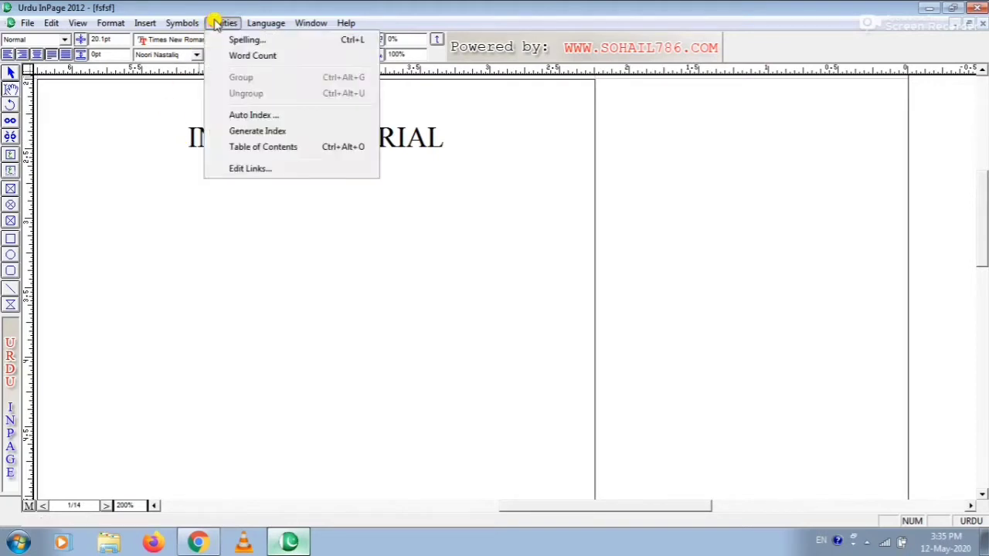
{"action": "left_click", "coordinate": [244, 60]}
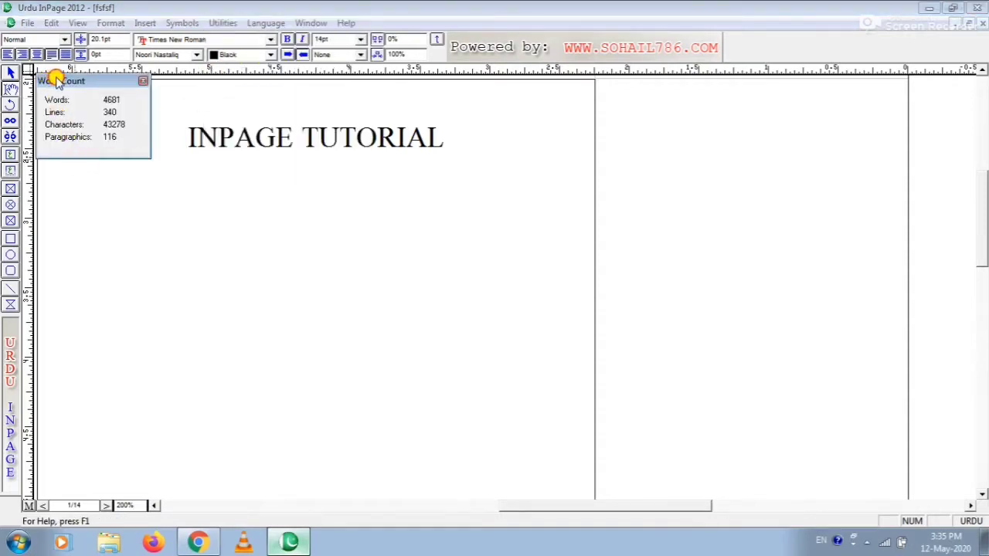
{"action": "left_click_drag", "start_coordinate": [55, 81], "coordinate": [248, 215]}
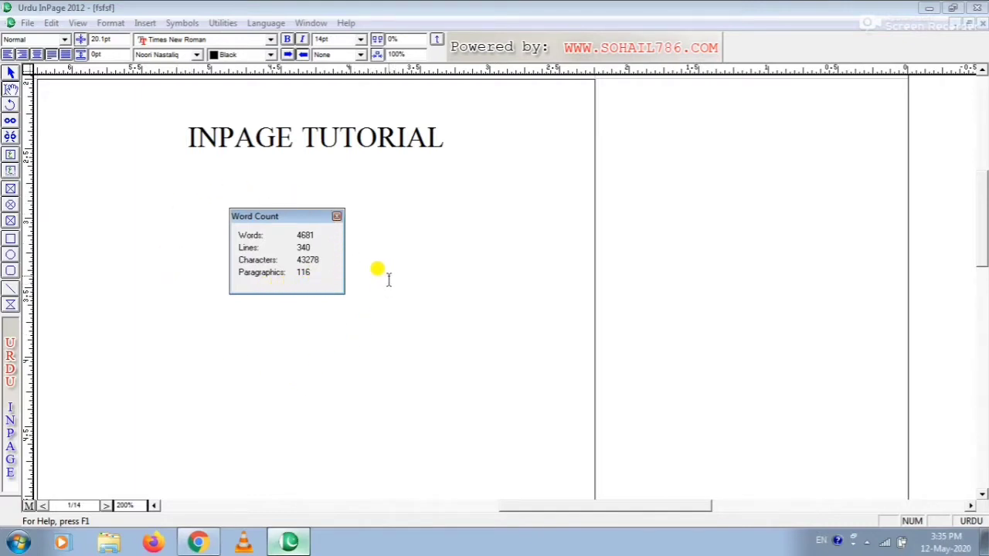
{"action": "left_click", "coordinate": [337, 217]}
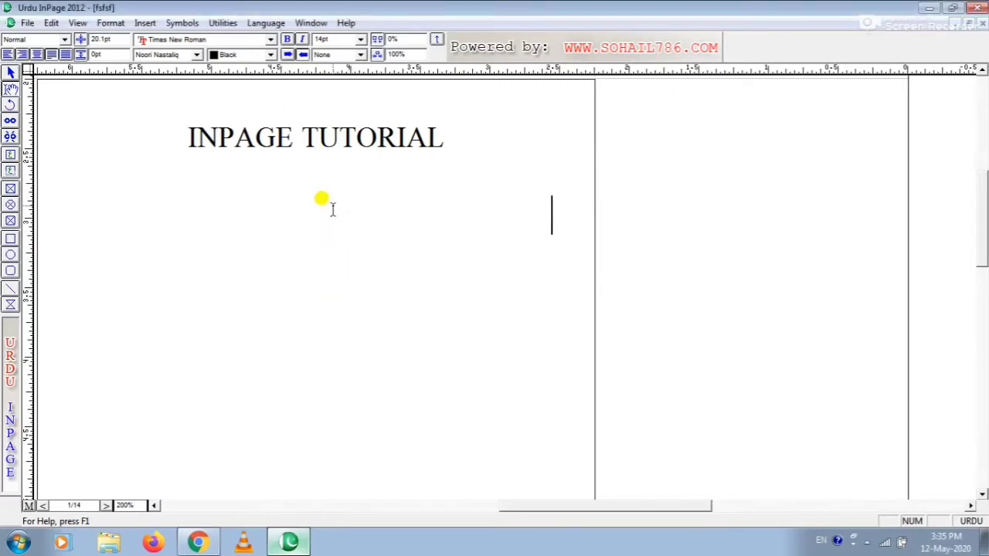
Step: Try to run the spelling check on the document
{"action": "left_click", "coordinate": [224, 23]}
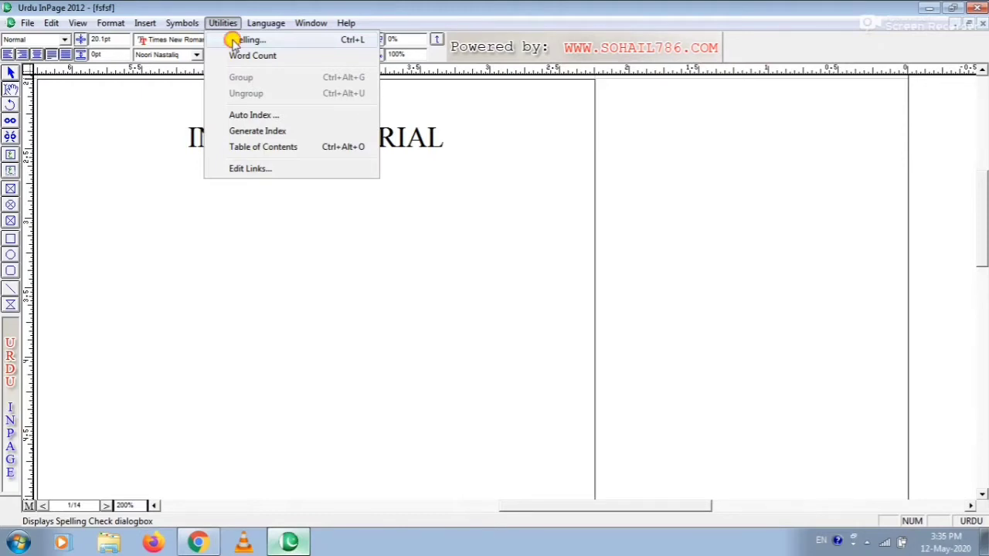
{"action": "left_click", "coordinate": [234, 41]}
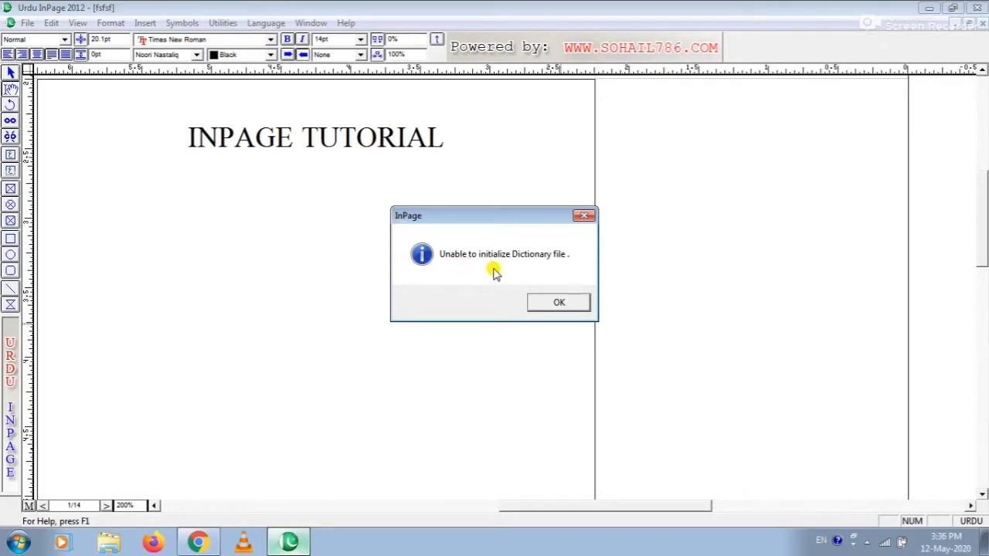
{"action": "left_click", "coordinate": [554, 304]}
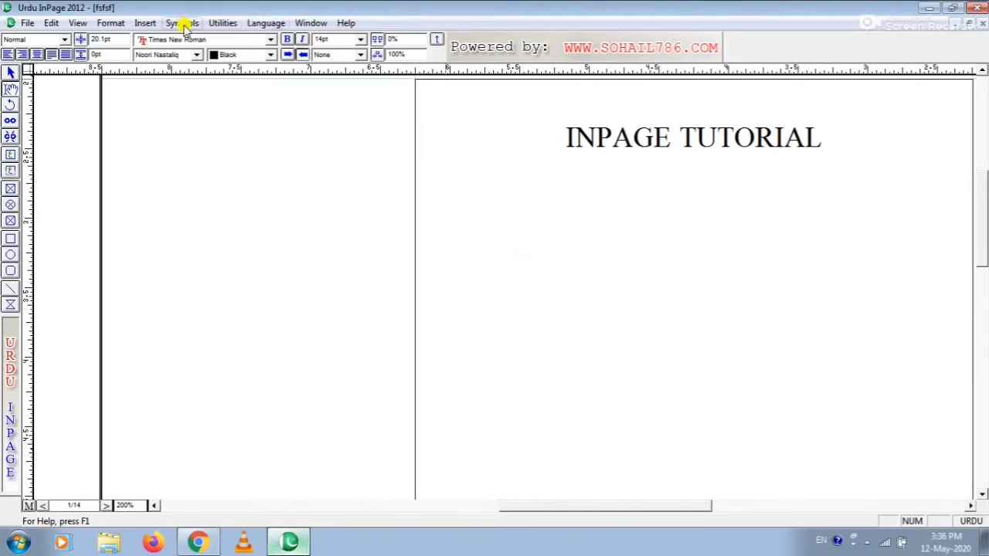
{"action": "left_click", "coordinate": [227, 25]}
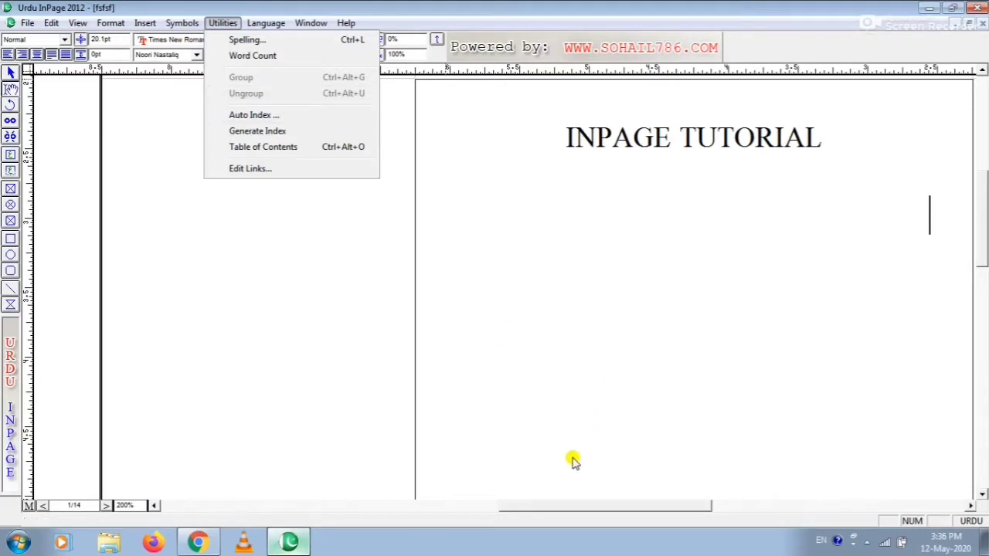
{"action": "left_click", "coordinate": [595, 383]}
Step: Draw a text box about 1.79 by 1.74 inches below the INPAGE TUTORIAL title and enter the family tree's top name in Urdu
{"action": "left_click_drag", "start_coordinate": [641, 510], "coordinate": [609, 511]}
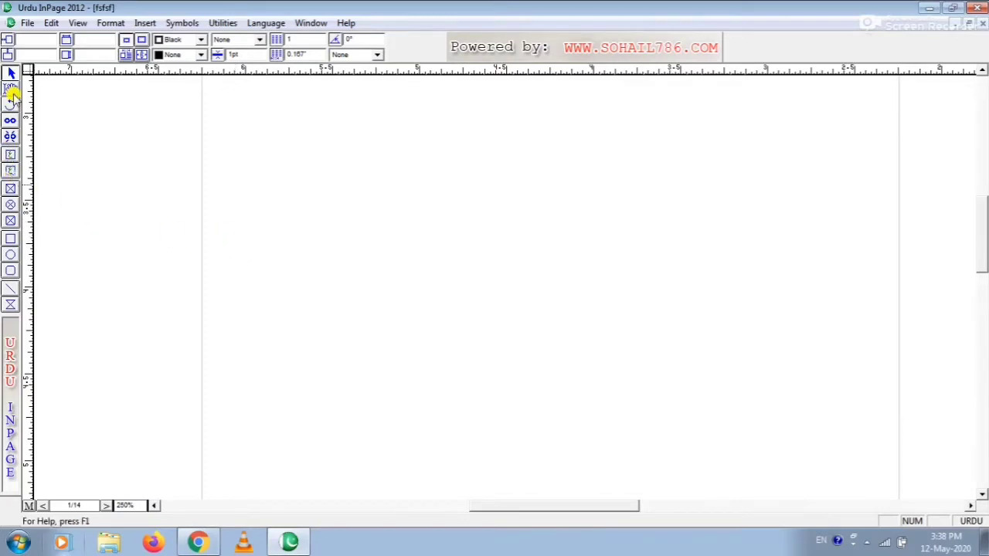
{"action": "left_click", "coordinate": [11, 156]}
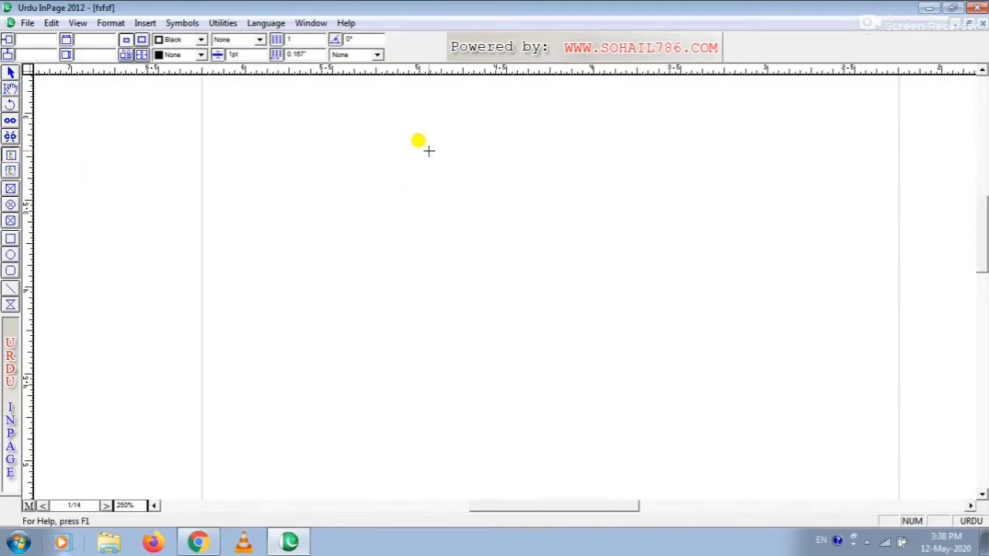
{"action": "left_click_drag", "start_coordinate": [403, 122], "coordinate": [716, 425]}
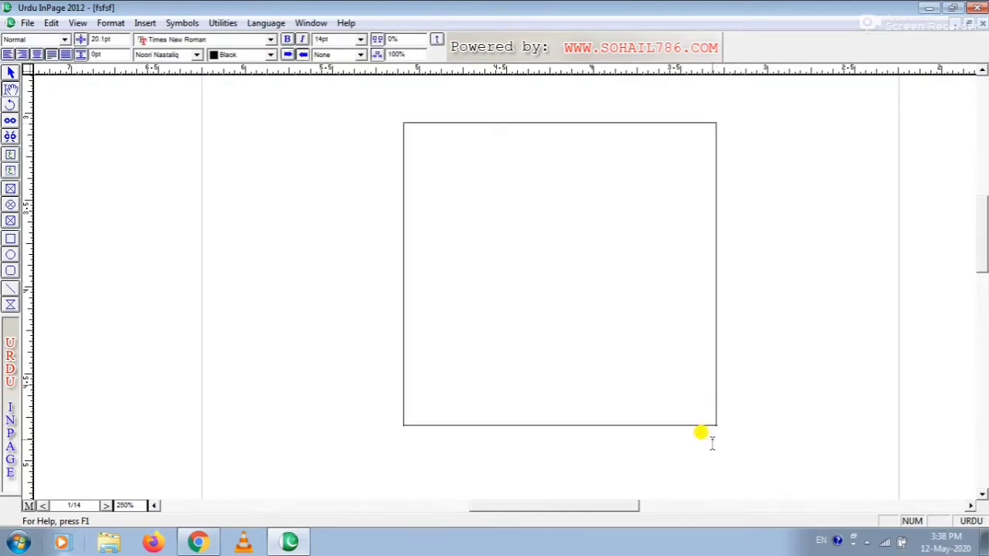
{"action": "type", "text": "زید"}
Step: Set the first-line indent of the name's paragraph to 0 and centre the paragraph
{"action": "key", "text": "F9"}
{"action": "key", "text": "Tab"}
{"action": "key", "text": "Tab"}
{"action": "key", "text": "Tab"}
{"action": "type", "text": "0"}
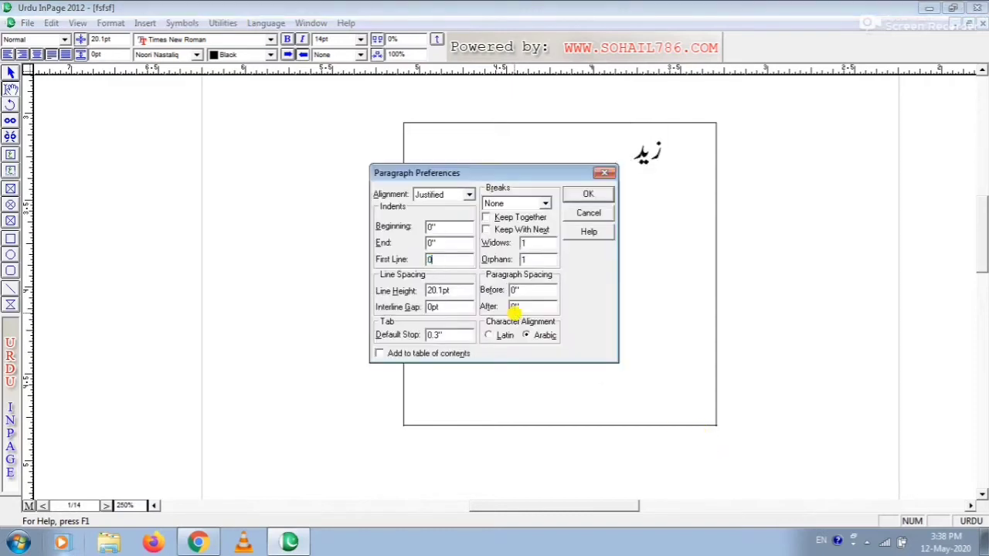
{"action": "key", "text": "Return"}
{"action": "key", "text": "ctrl+shift+c"}
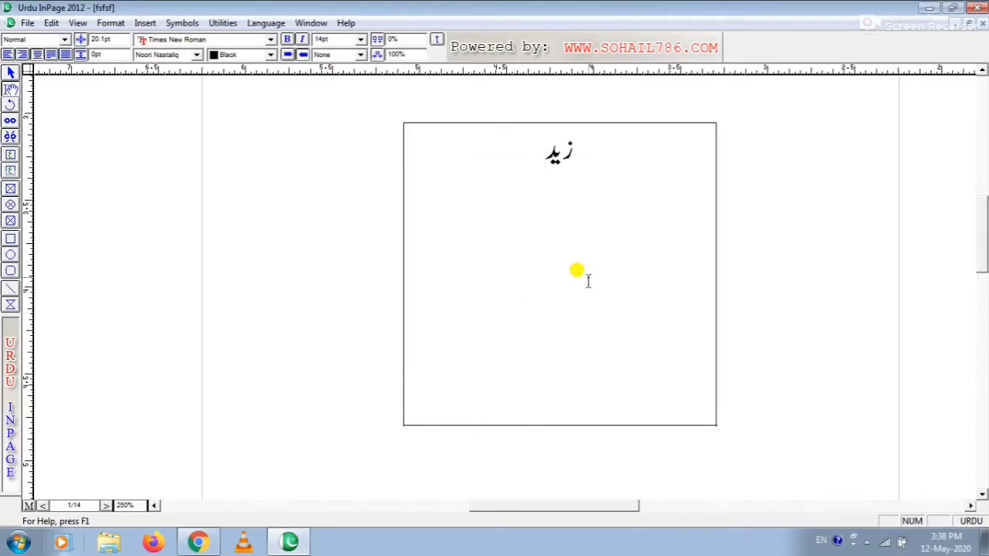
Step: Add the second-level Urdu name on its own centred line beneath the top name, leaving space between them
{"action": "key", "text": "Return"}
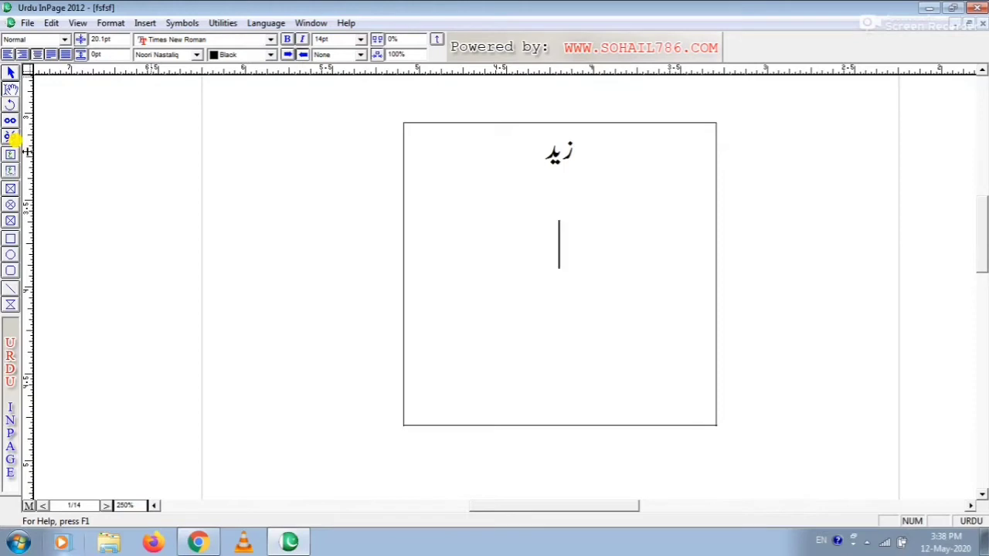
{"action": "type", "text": "حار"}
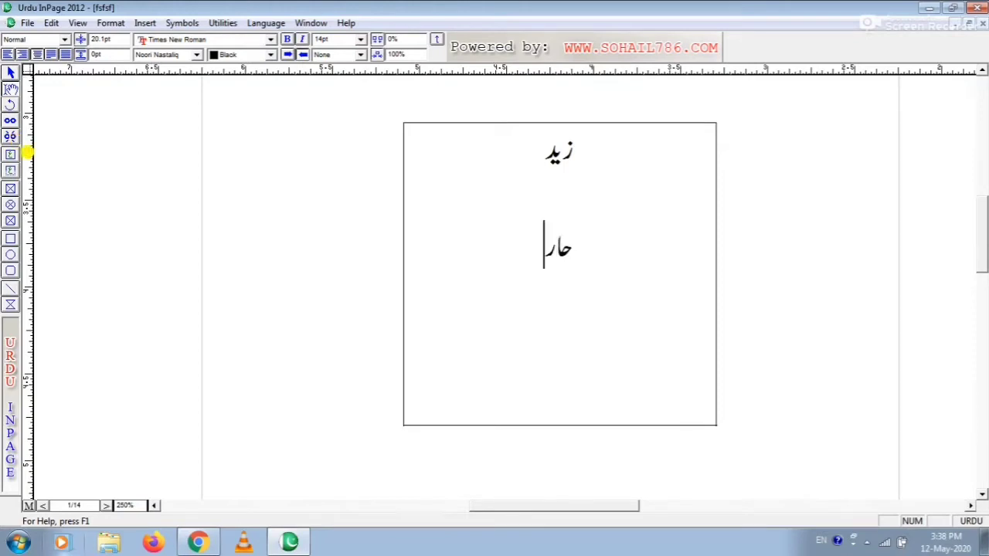
{"action": "type", "text": "ث"}
{"action": "key", "text": "Return"}
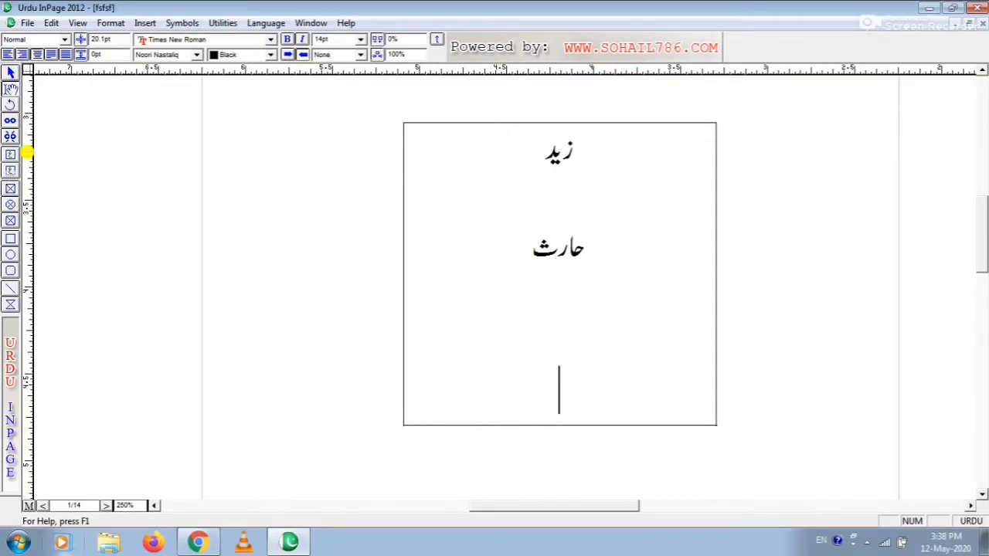
Step: Enter three third-level Urdu names spaced apart on one line and remove the extra blank line above them
{"action": "type", "text": "زاہد     عبید     "}
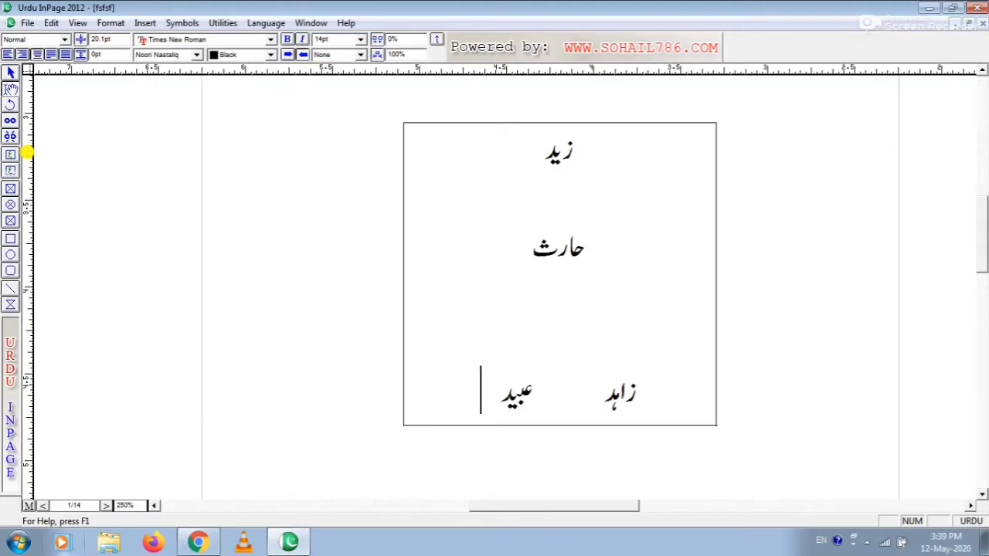
{"action": "type", "text": "عادل"}
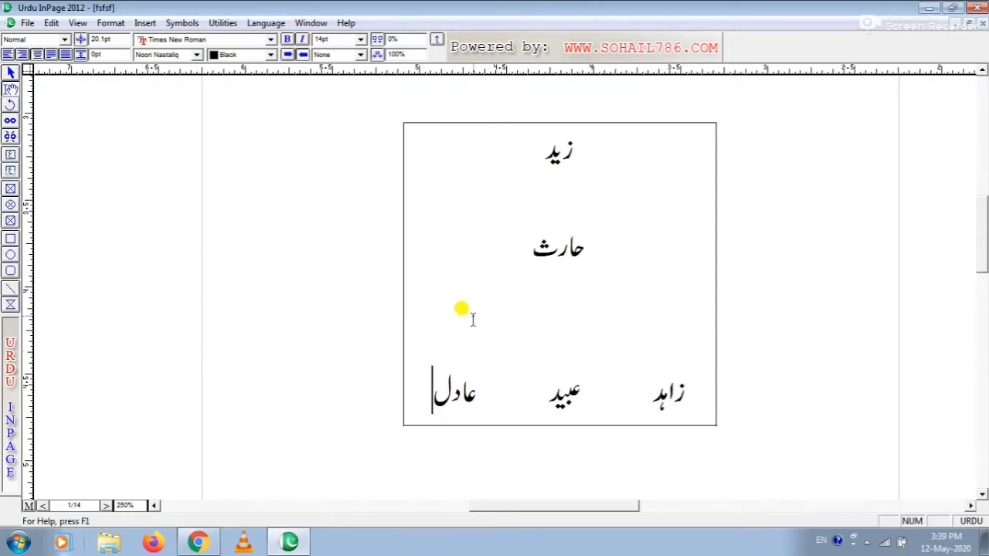
{"action": "key", "text": "Delete"}
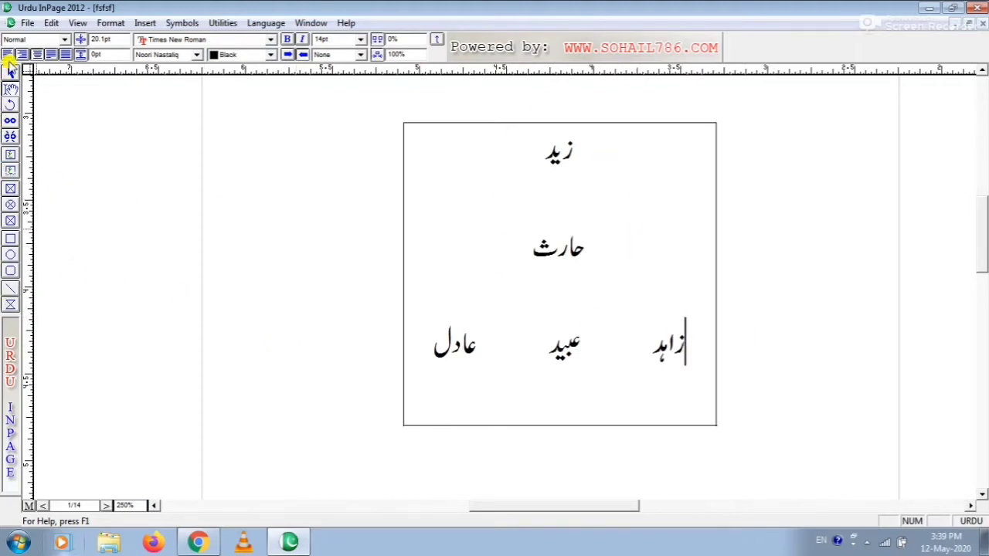
Step: Draw a vertical line about 0.27 inch long between the first and second names and another about 0.15 inch long beneath the second name
{"action": "left_click", "coordinate": [10, 292]}
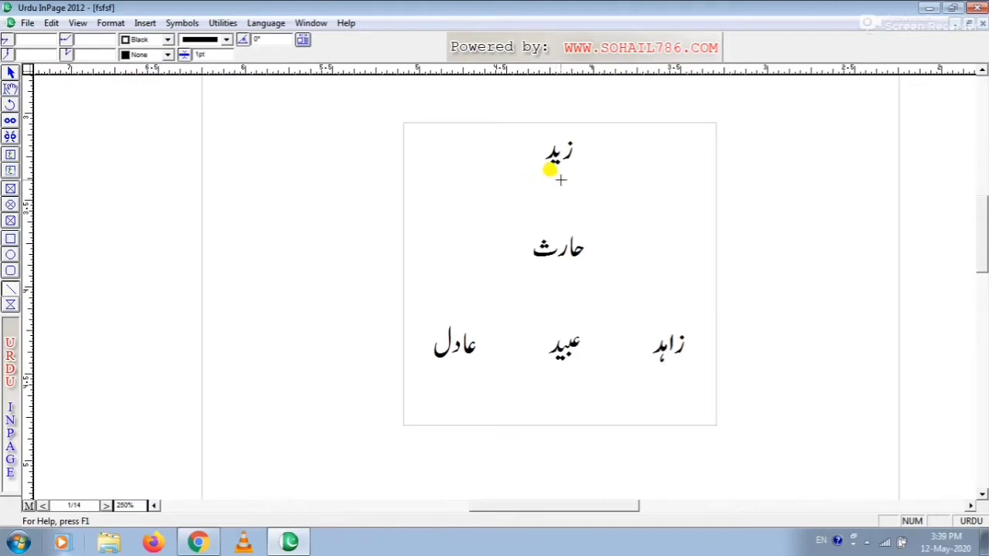
{"action": "left_click_drag", "start_coordinate": [560, 180], "coordinate": [561, 224]}
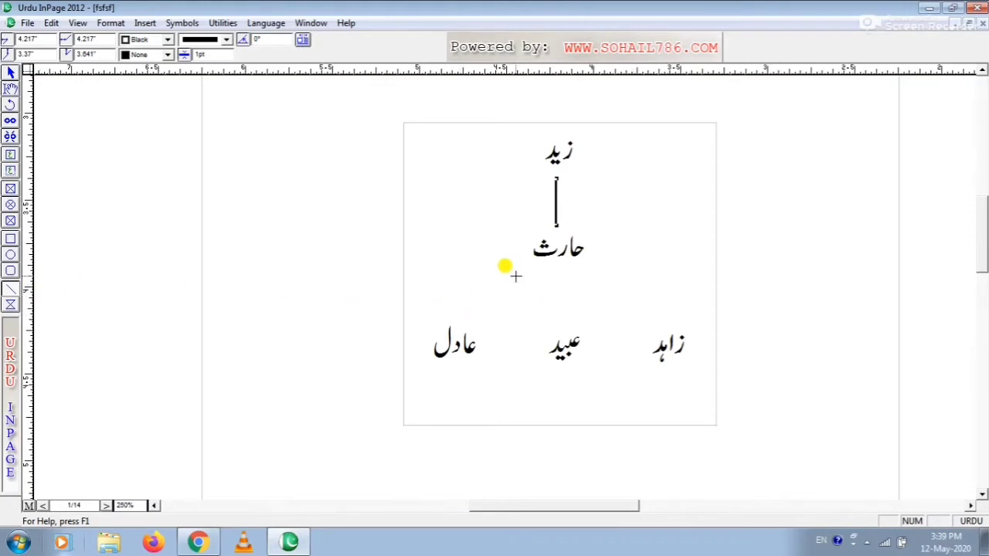
{"action": "left_click_drag", "start_coordinate": [554, 263], "coordinate": [555, 288]}
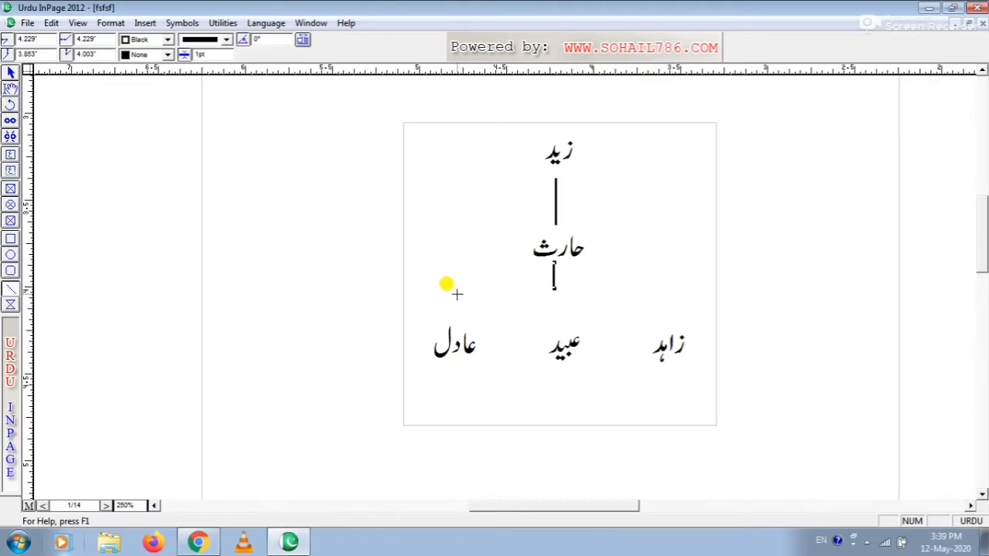
Step: Draw a horizontal line spanning the three lower names, with a vertical branch line down to each name
{"action": "mouse_move", "coordinate": [454, 287]}
{"action": "left_mouse_down"}
{"action": "mouse_move", "coordinate": [683, 288]}
{"action": "mouse_move", "coordinate": [683, 316]}
{"action": "left_mouse_up"}
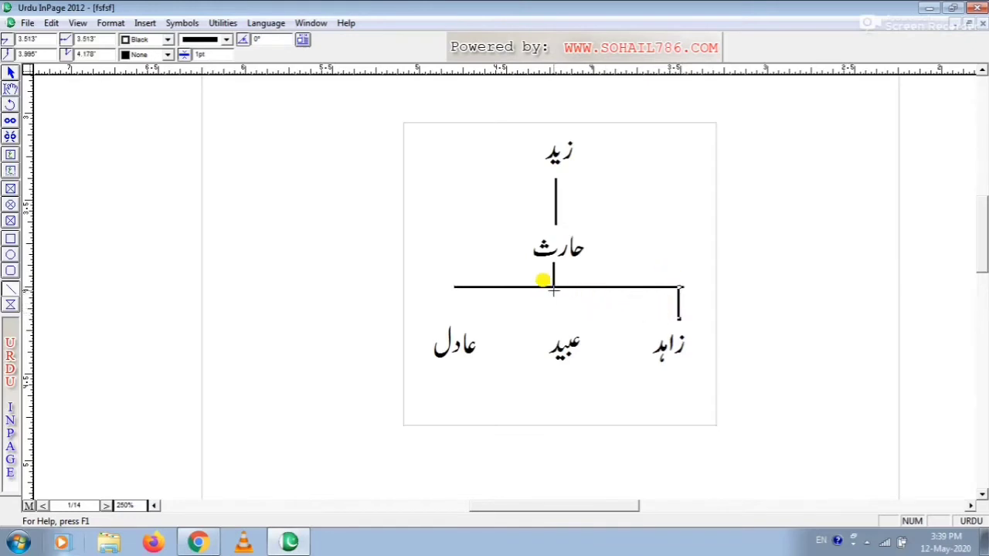
{"action": "left_click_drag", "start_coordinate": [554, 288], "coordinate": [553, 332]}
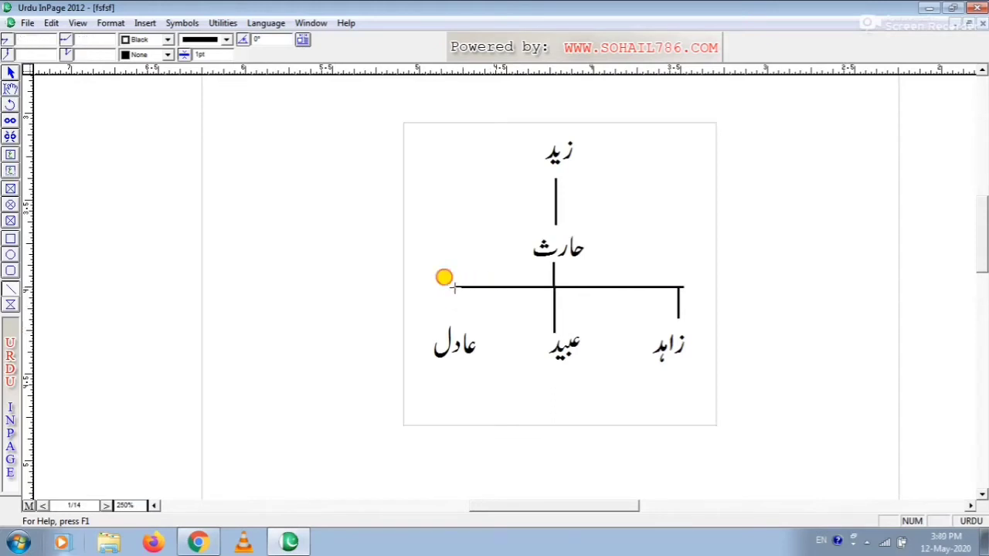
{"action": "left_click_drag", "start_coordinate": [455, 287], "coordinate": [455, 317]}
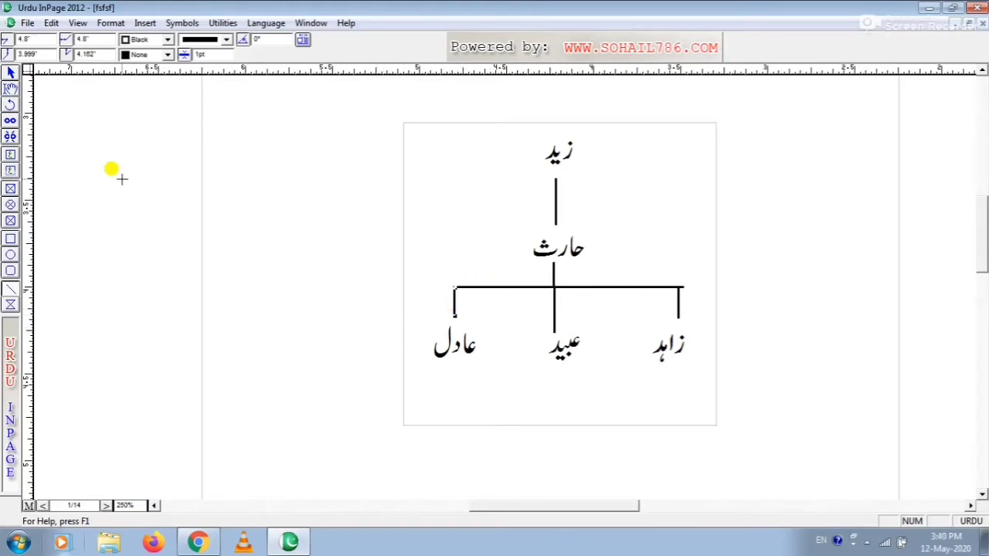
Step: Shorten the middle branch line so it ends above the middle name, level with the outer branches, and view the page at 100%
{"action": "left_click", "coordinate": [11, 73]}
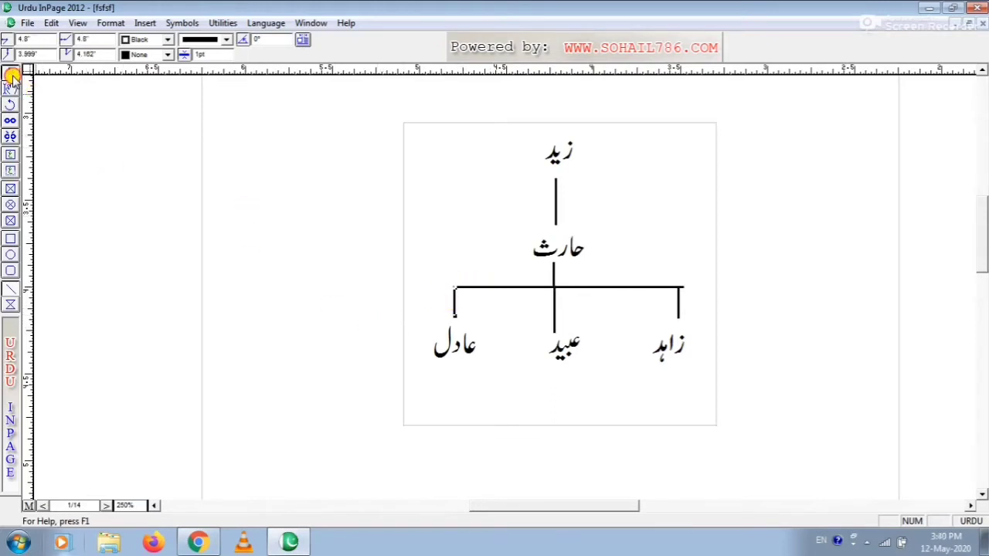
{"action": "left_click", "coordinate": [554, 321]}
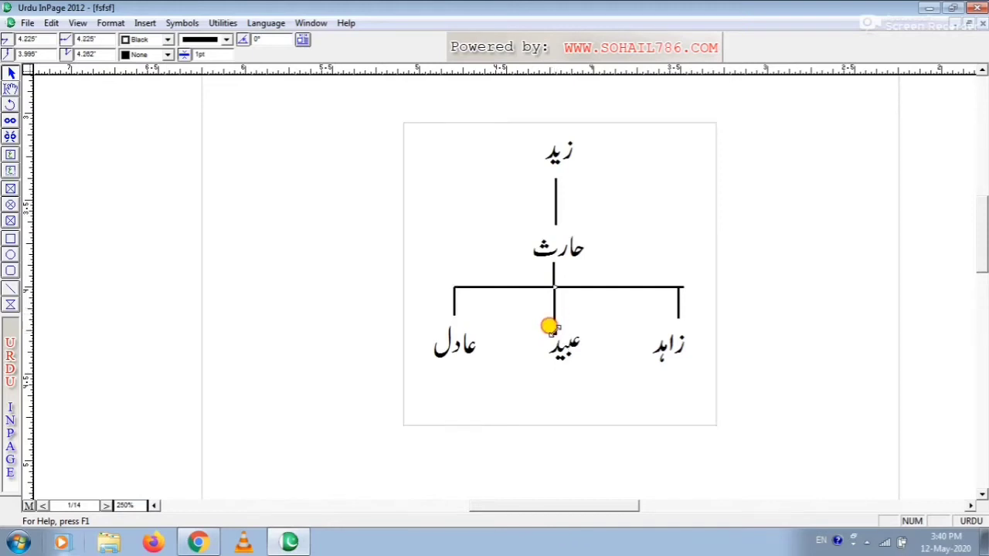
{"action": "left_click_drag", "start_coordinate": [554, 332], "coordinate": [550, 315]}
{"action": "left_click", "coordinate": [511, 382]}
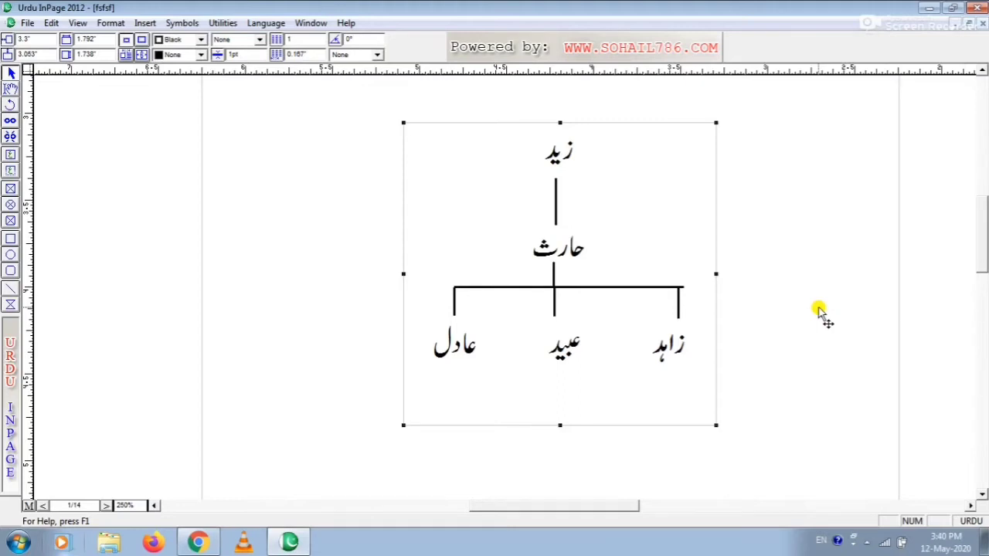
{"action": "key", "text": "ctrl+1"}
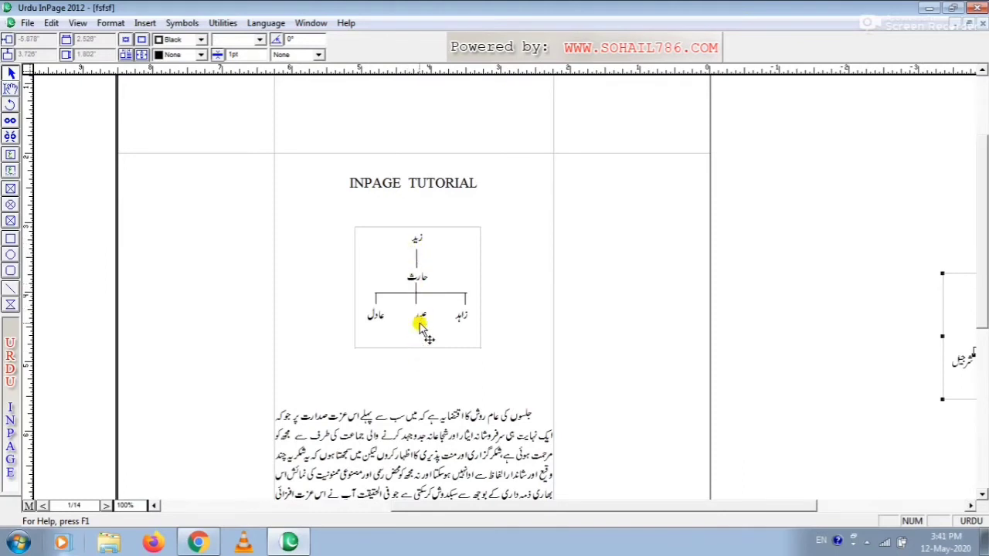
Step: Select the family tree under the INPAGE TUTORIAL heading at 100% view, including its text box and all connecting lines
{"action": "key", "text": "ctrl+2"}
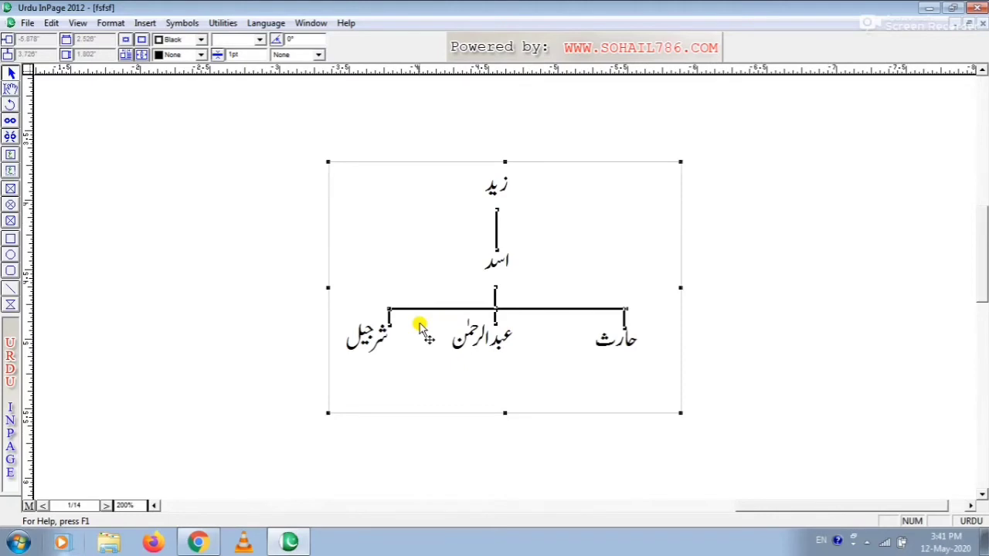
{"action": "key", "text": "ctrl+1"}
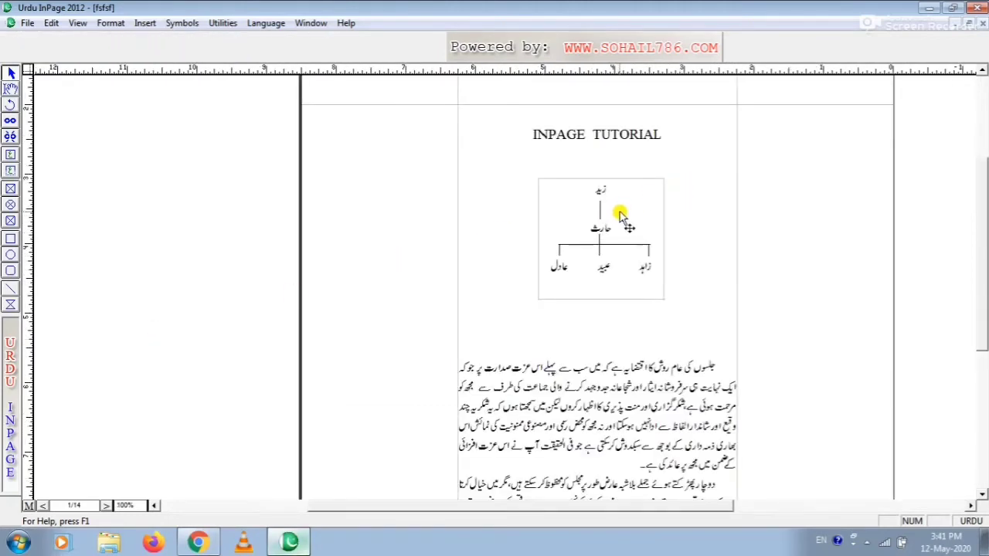
{"action": "left_click", "coordinate": [11, 73]}
{"action": "left_click_drag", "start_coordinate": [848, 198], "coordinate": [404, 344]}
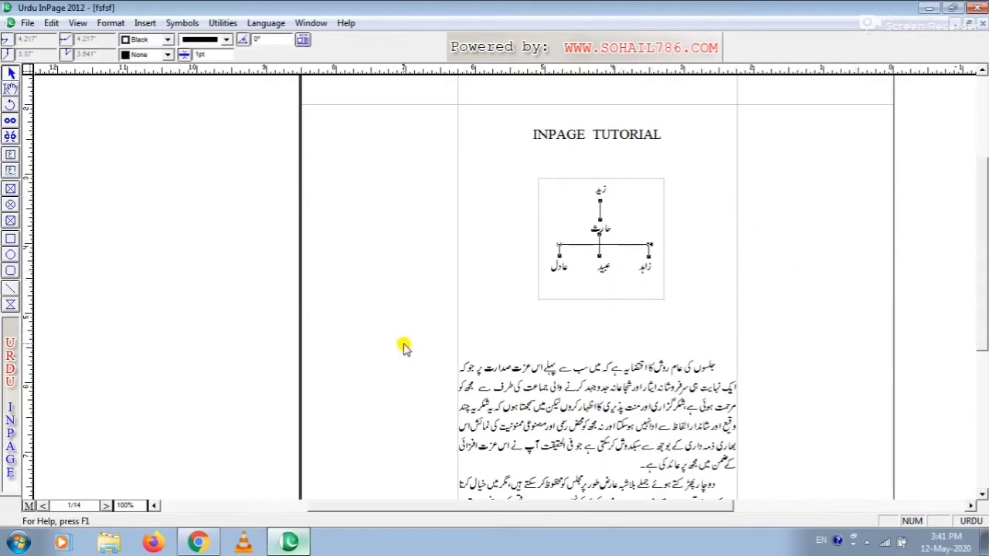
{"action": "left_click", "coordinate": [852, 177]}
{"action": "left_click_drag", "start_coordinate": [852, 176], "coordinate": [386, 318]}
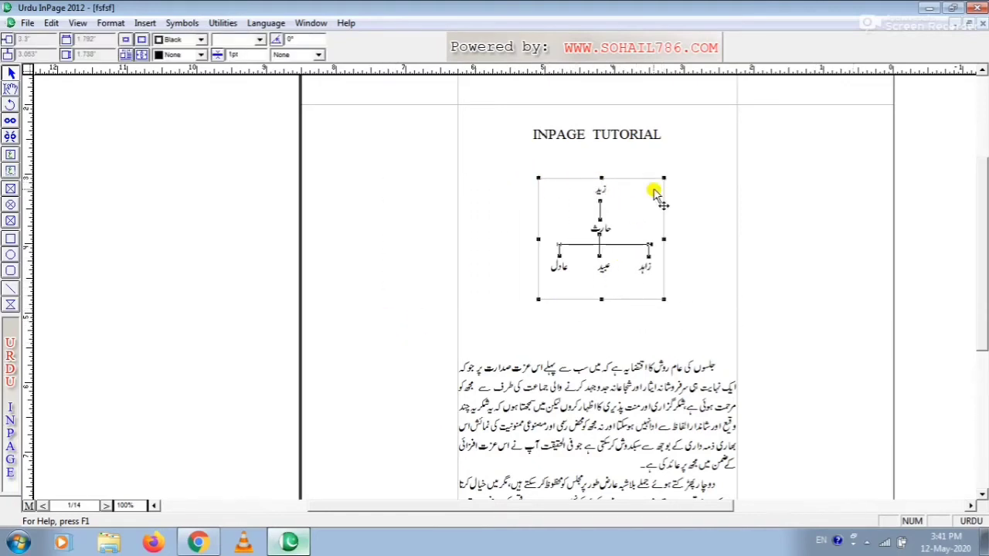
{"action": "left_click", "coordinate": [738, 221]}
{"action": "left_click_drag", "start_coordinate": [771, 162], "coordinate": [388, 325]}
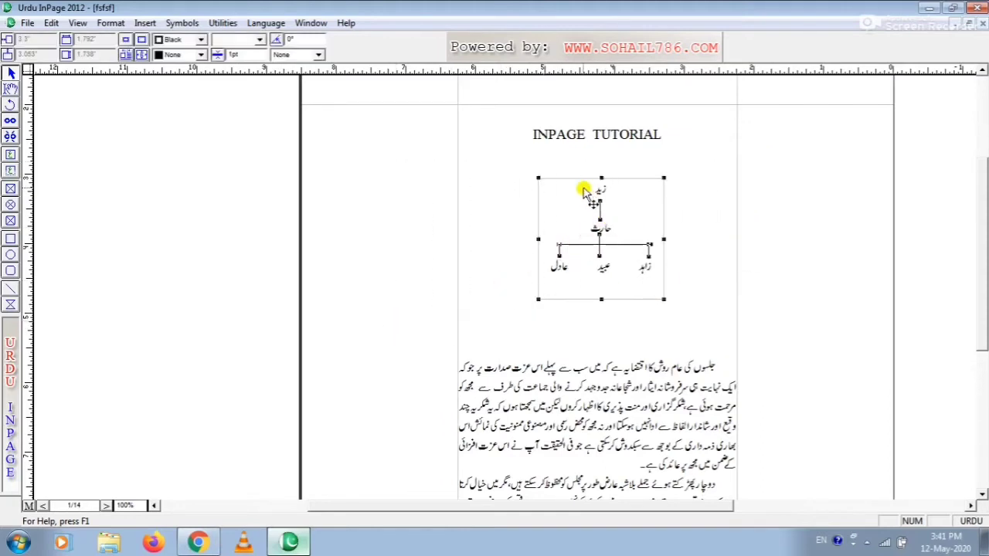